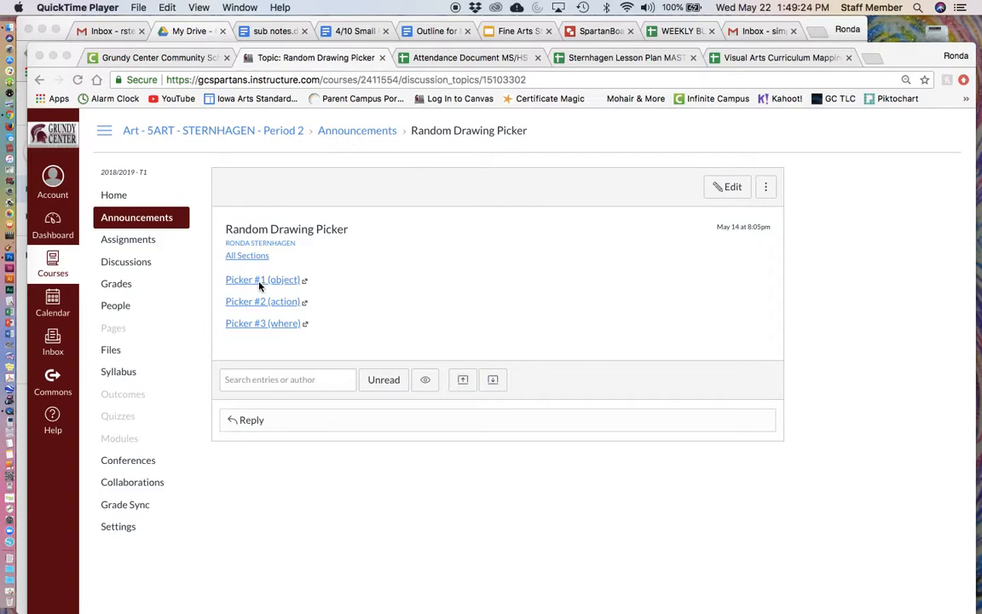
Step: Open the Picker #1 (object) link from the announcement, start a new random name picker from it, and close the original picker
{"action": "left_click", "coordinate": [305, 282]}
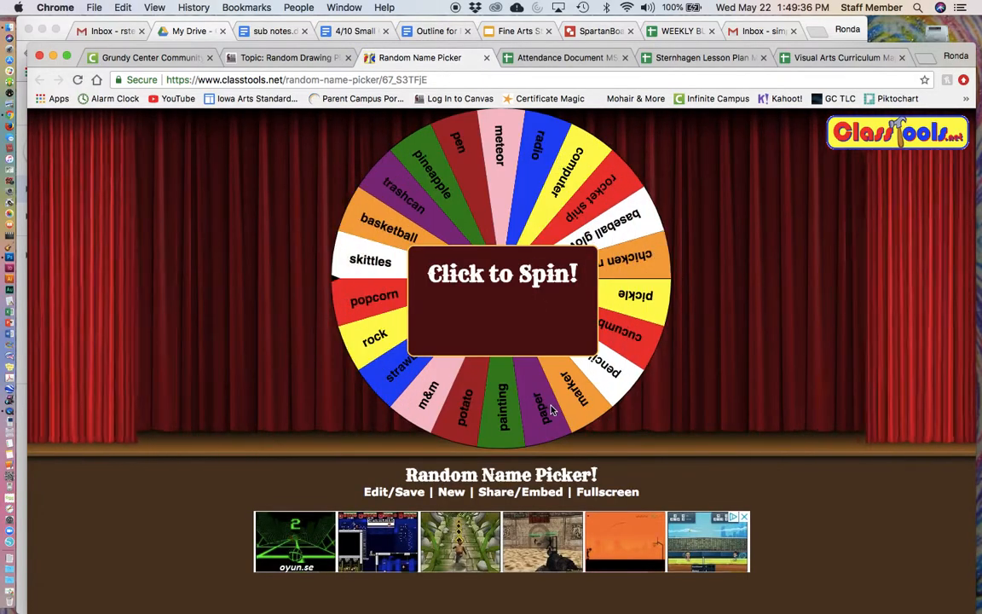
{"action": "left_click", "coordinate": [452, 493]}
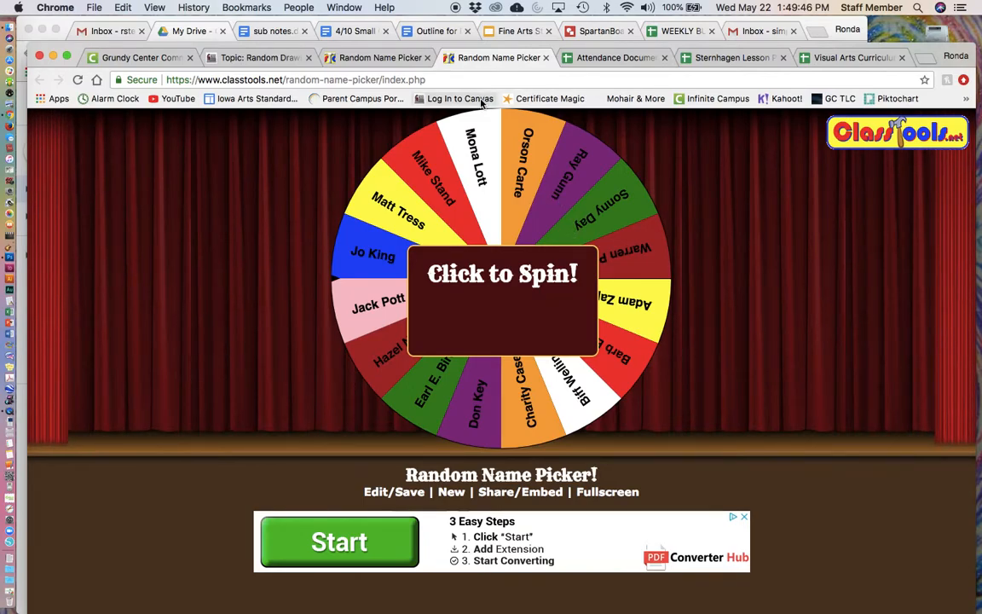
{"action": "left_click", "coordinate": [428, 58]}
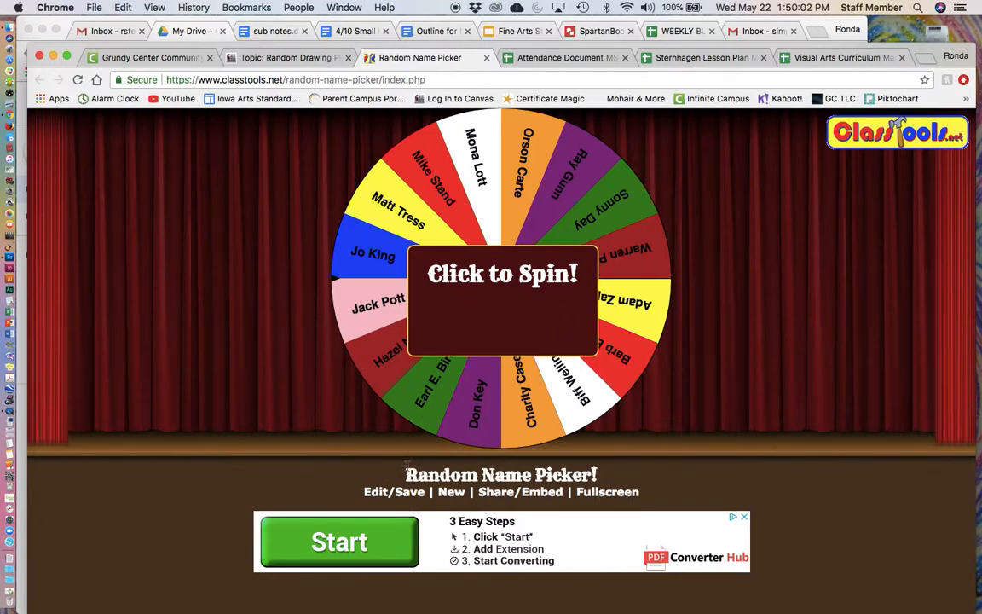
Step: Open the new picker's entry list for editing and delete all the sample names
{"action": "left_click", "coordinate": [394, 492]}
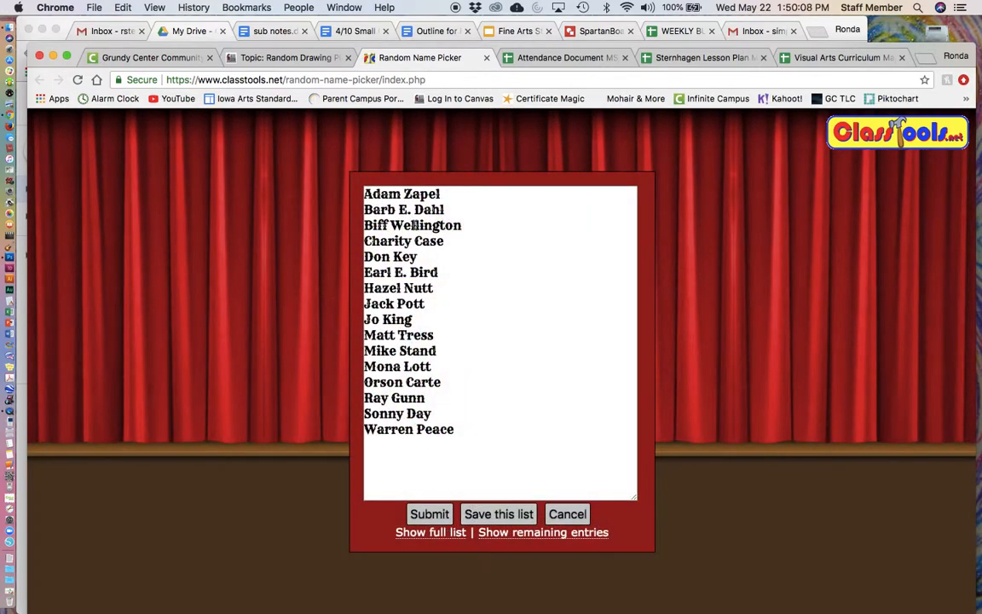
{"action": "left_click_drag", "start_coordinate": [455, 433], "coordinate": [362, 193]}
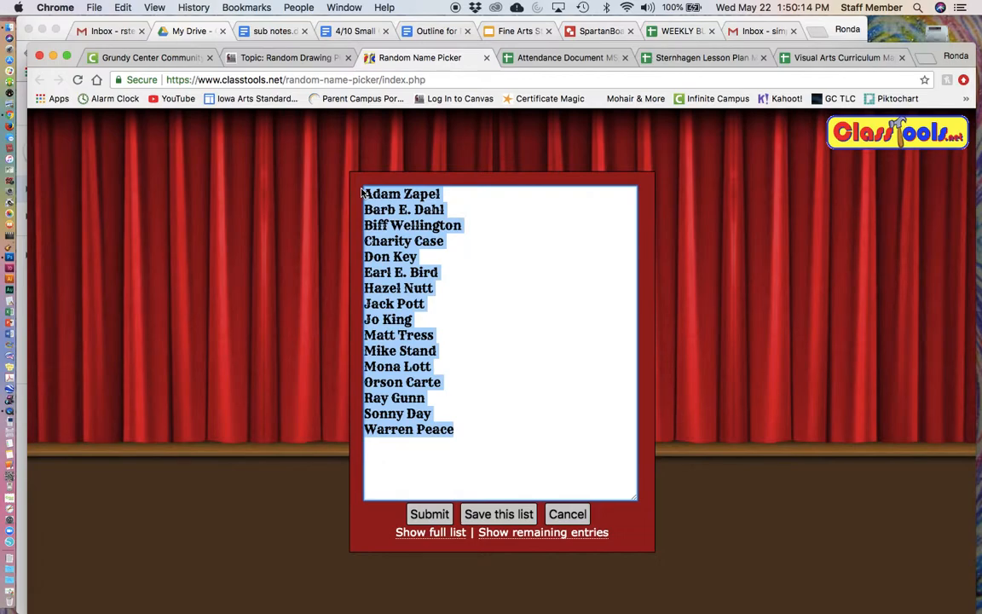
{"action": "key", "text": "BackSpace"}
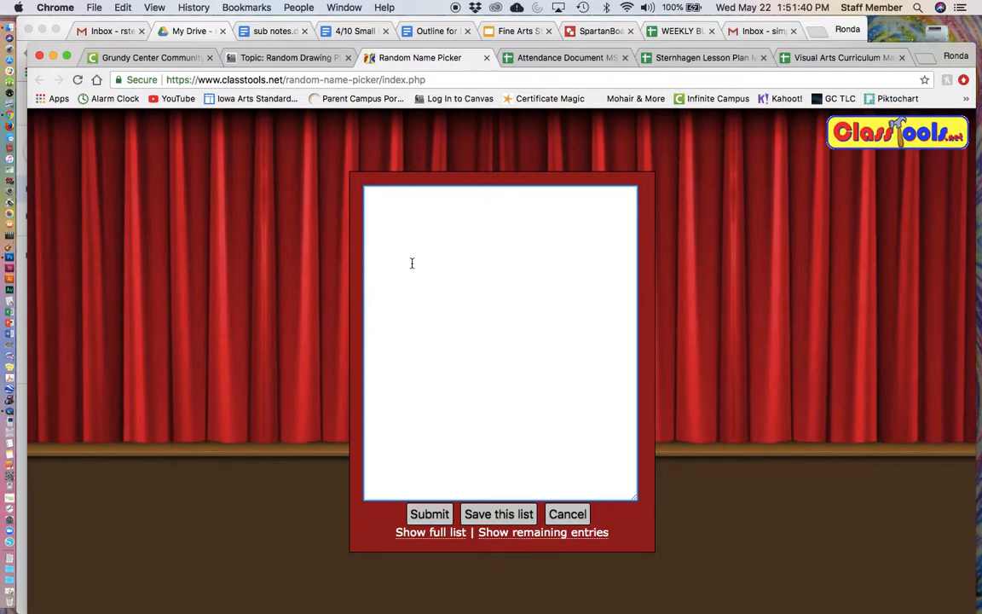
Step: Enter PIZZA, APPLES, PAINT BRUSH, TOOTH BRUSH and BICYCLE as list entries, one per line
{"action": "type", "text": "PIZZA"}
{"action": "key", "text": "Return"}
{"action": "type", "text": "APPLES"}
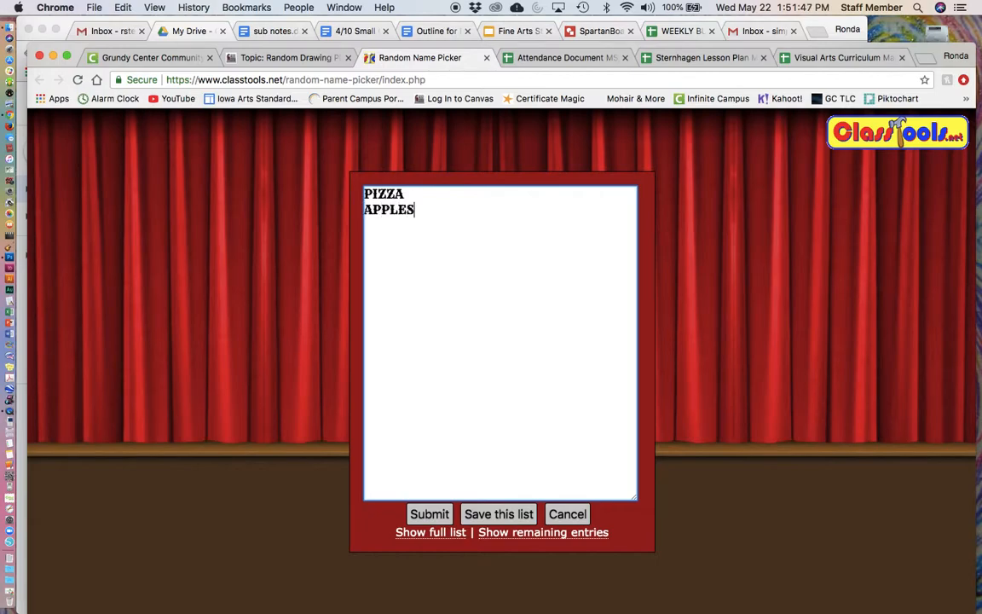
{"action": "key", "text": "Return"}
{"action": "type", "text": "PAINT BRUSH"}
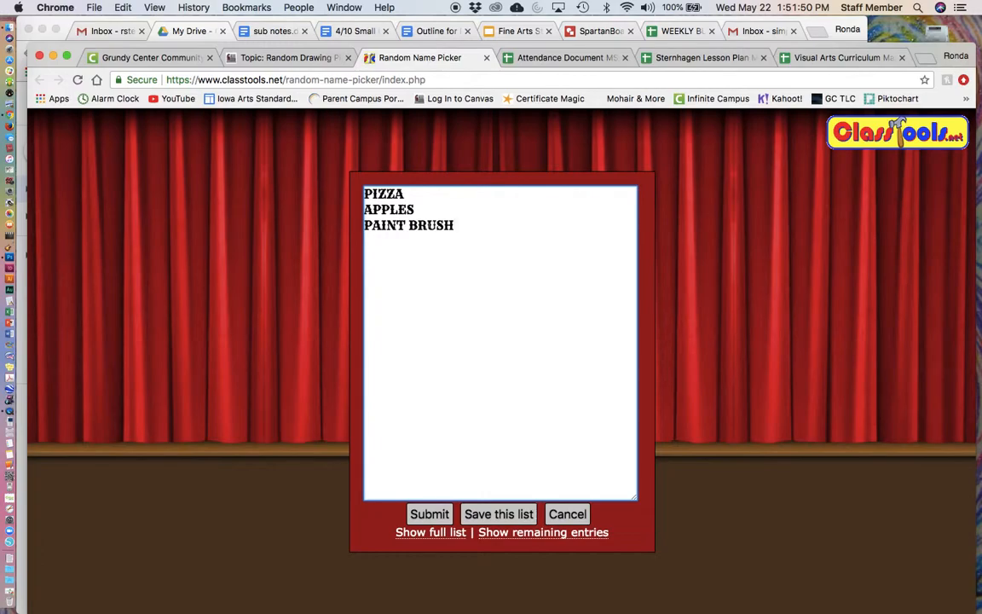
{"action": "key", "text": "Return"}
{"action": "type", "text": "TOOTH BRUSH"}
{"action": "key", "text": "Return"}
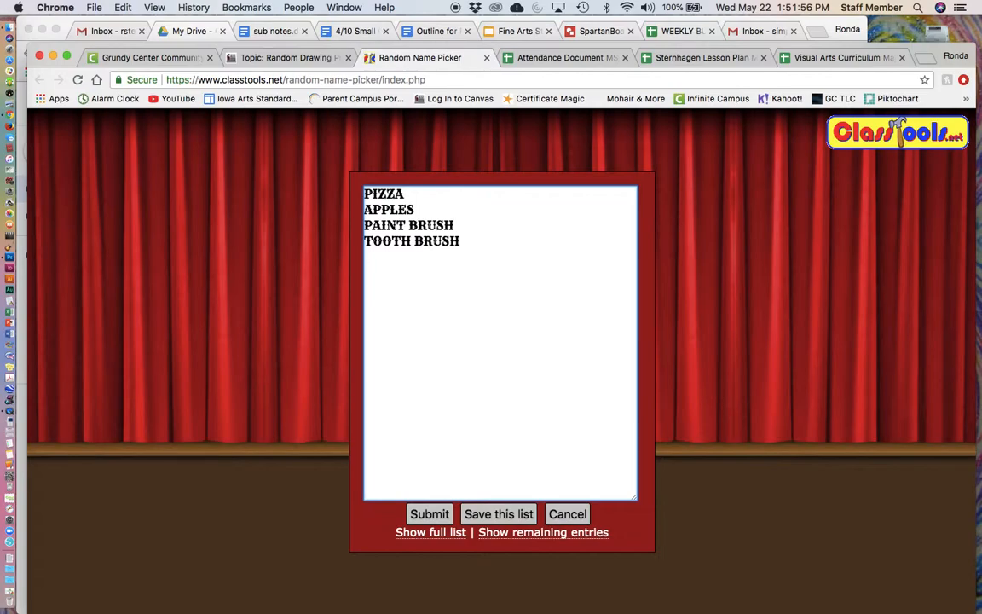
{"action": "type", "text": "BICYCLE"}
{"action": "key", "text": "Return"}
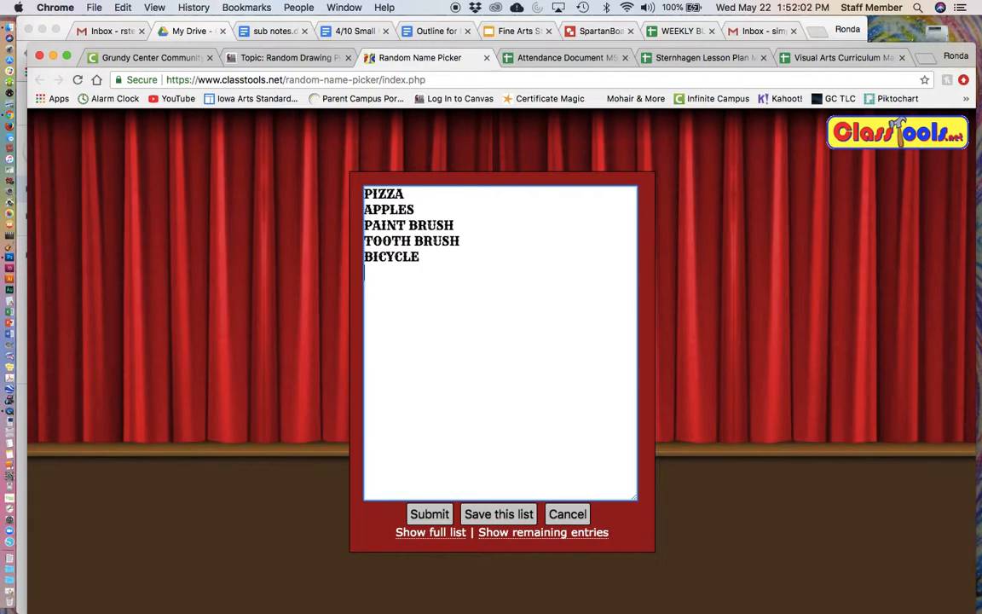
Step: Add POP CAN, MASKING TAPE, MARKERS, LIPSTICK, CAR and MOTORCYCLE below the existing entries, one per line
{"action": "type", "text": "POP CAN"}
{"action": "key", "text": "Return"}
{"action": "type", "text": "MASKING TAPE "}
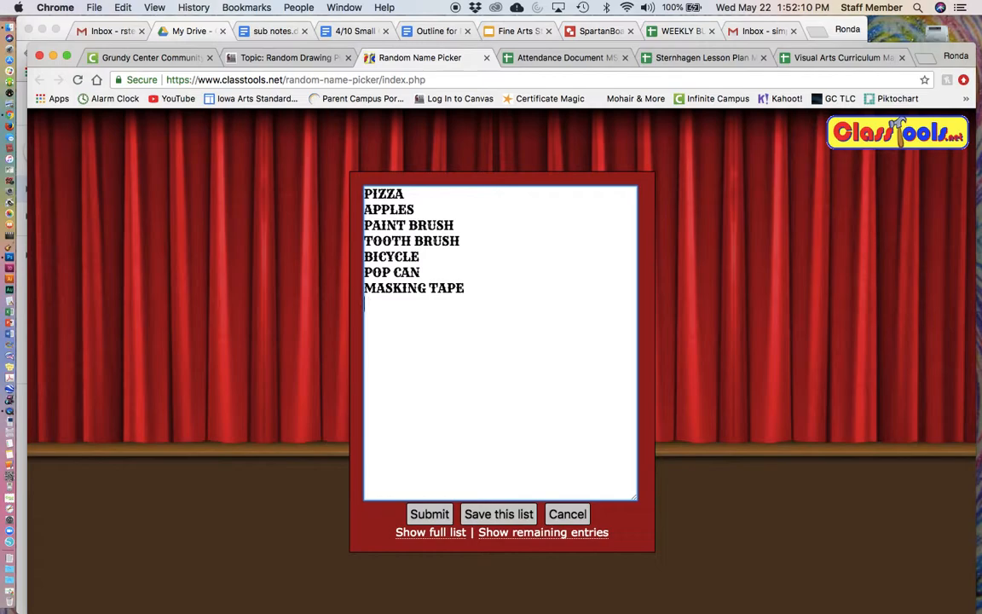
{"action": "type", "text": "MARKERS"}
{"action": "key", "text": "Return"}
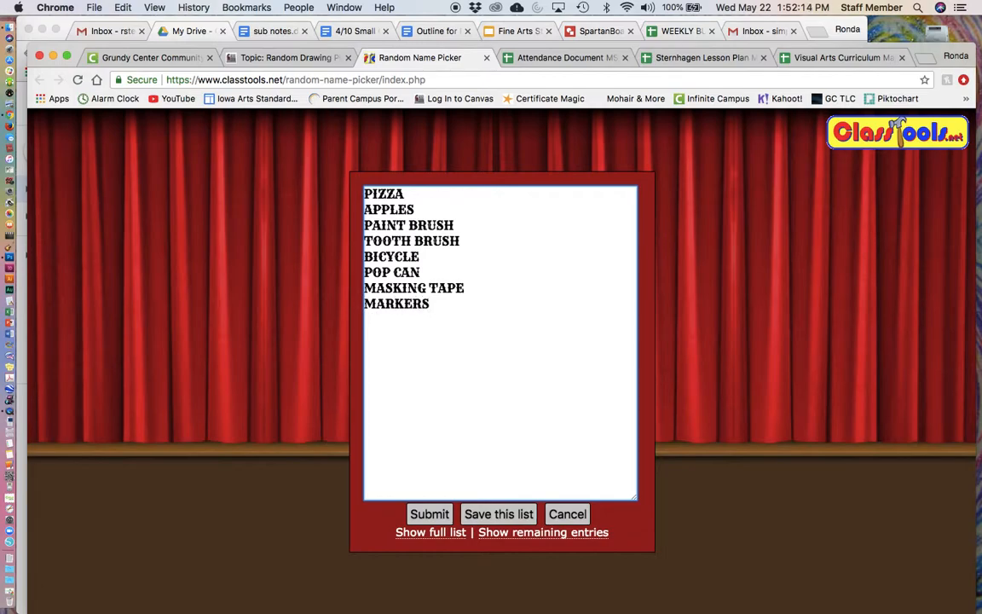
{"action": "type", "text": "LIPSTICK"}
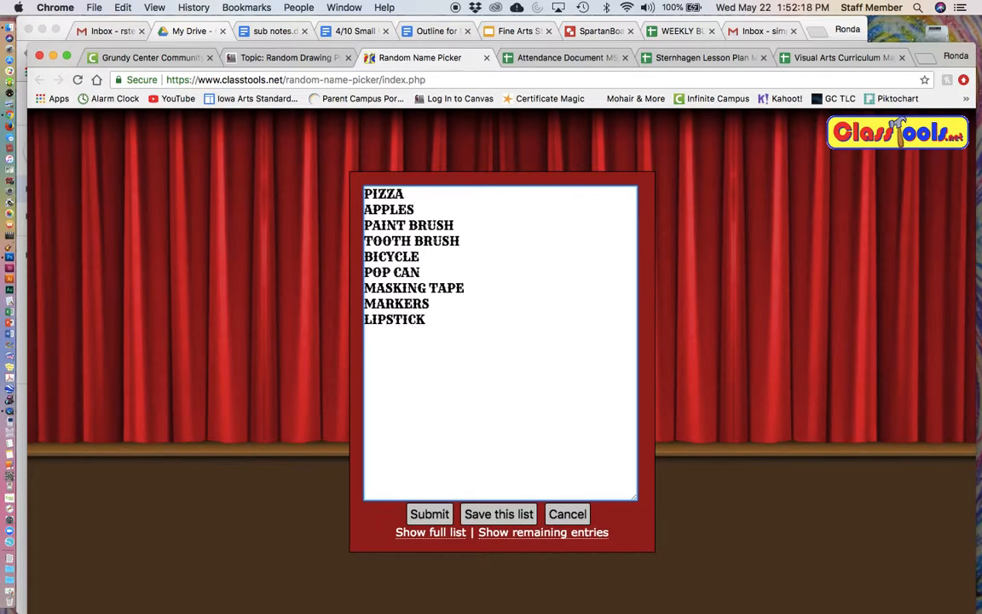
{"action": "key", "text": "Return"}
{"action": "type", "text": "CAR"}
{"action": "key", "text": "Return"}
{"action": "type", "text": "MOTORCYCLE"}
{"action": "key", "text": "Return"}
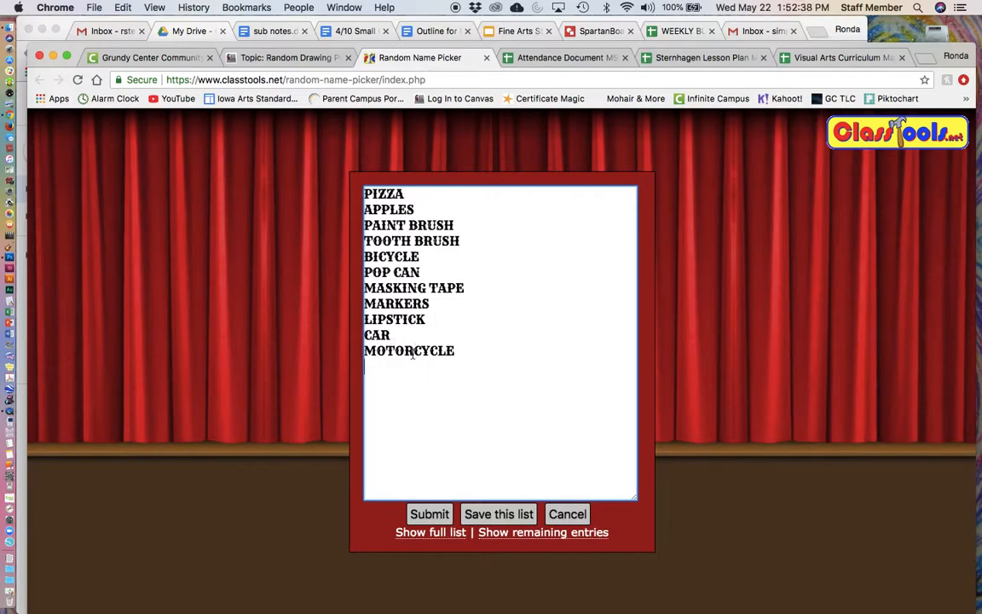
Step: Save the picker list and protect it with an editing password
{"action": "left_click", "coordinate": [481, 516]}
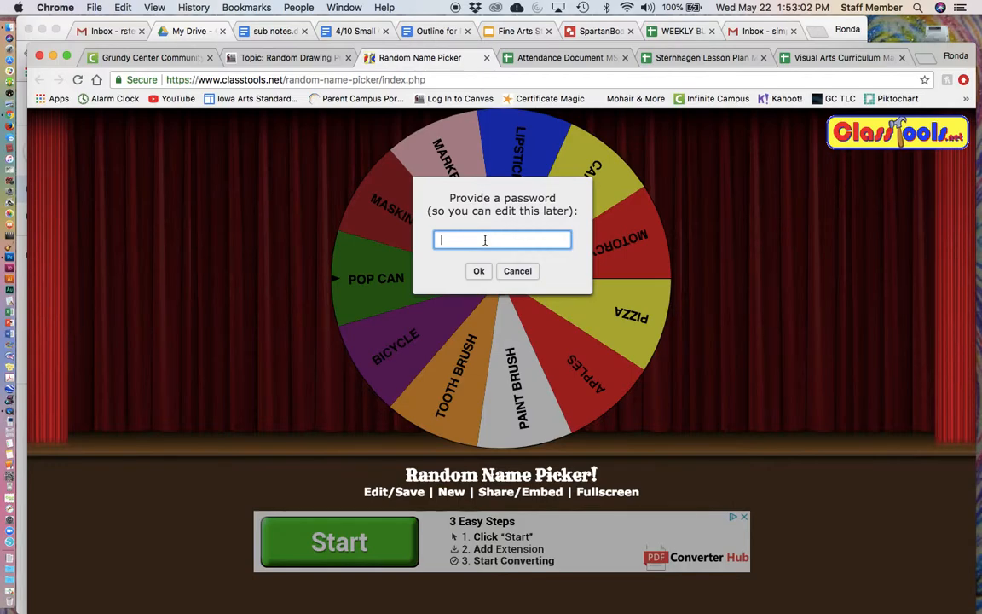
{"action": "left_click", "coordinate": [479, 272]}
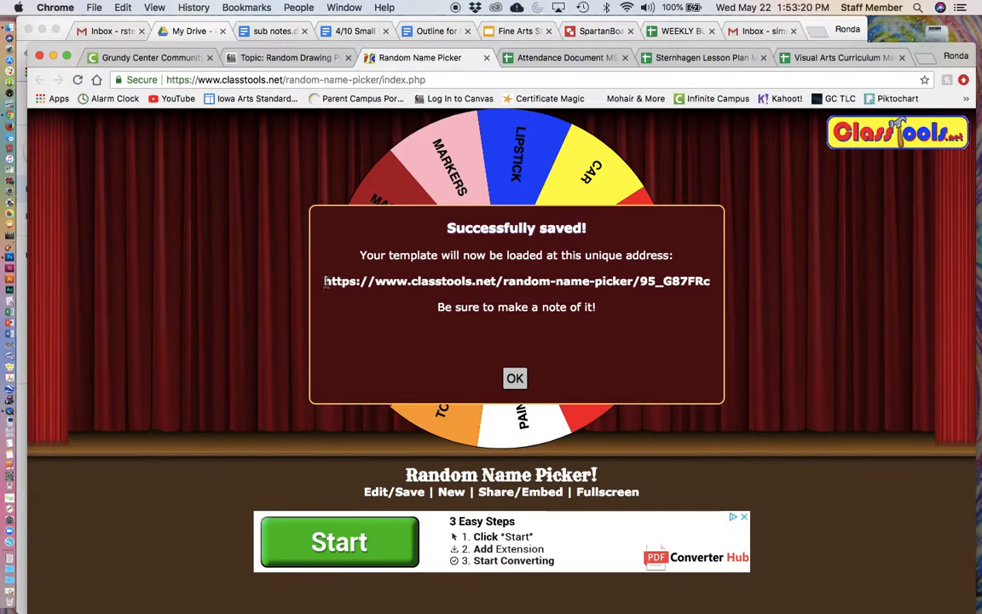
Step: Copy the saved picker's unique web address and create a blank Google Docs document from Google Drive
{"action": "left_click_drag", "start_coordinate": [325, 280], "coordinate": [717, 288]}
{"action": "key", "text": "super+c"}
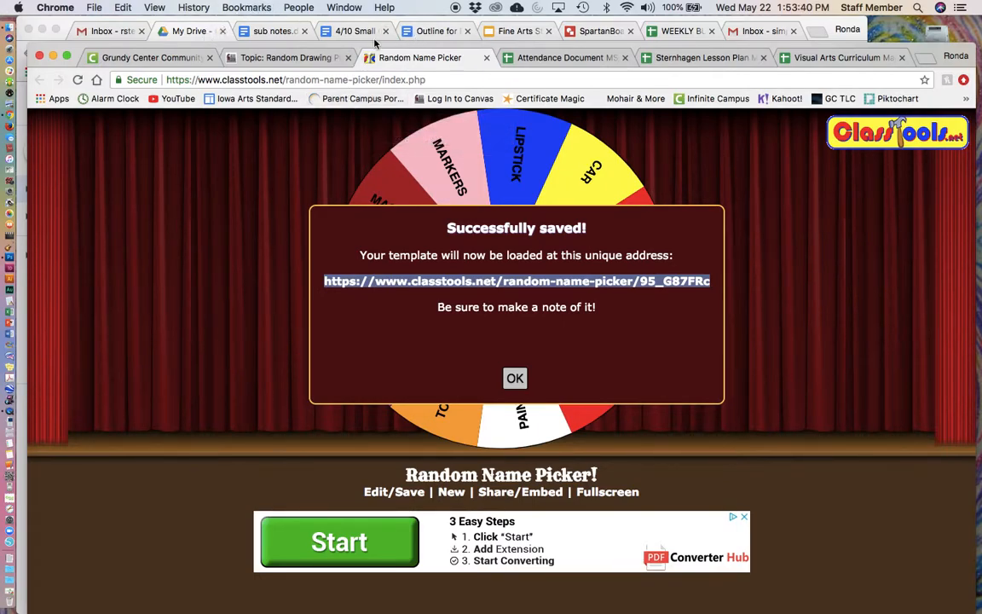
{"action": "left_click", "coordinate": [206, 32]}
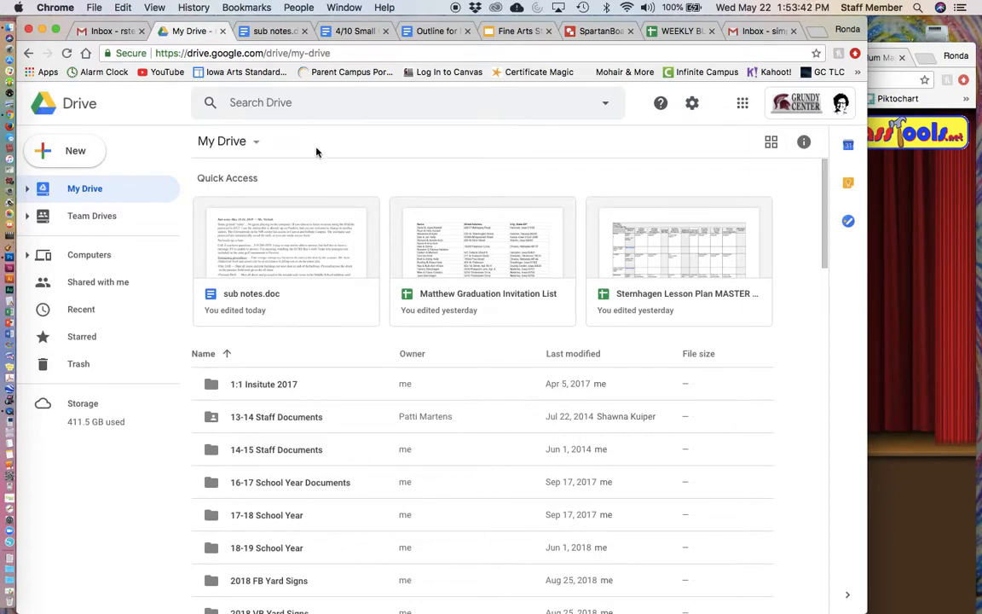
{"action": "left_click", "coordinate": [77, 157]}
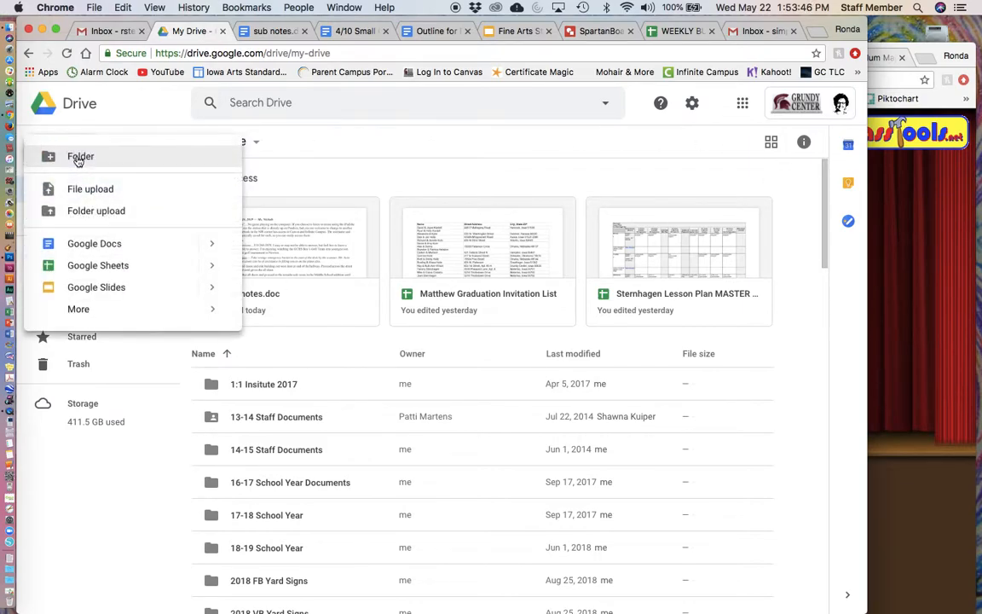
{"action": "left_click", "coordinate": [104, 244]}
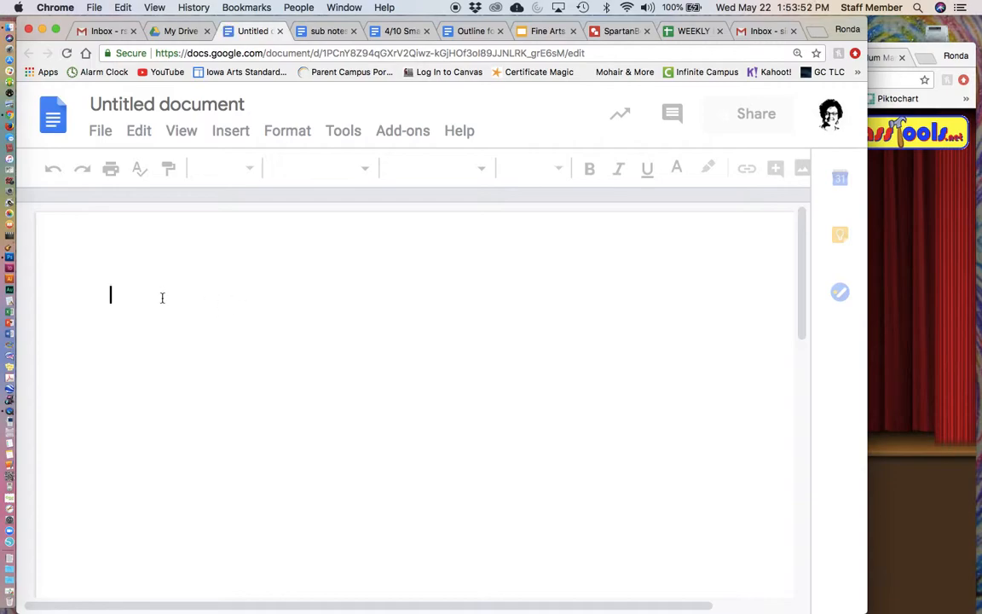
Step: Enter the heading OBJECT in the document and paste the copied picker address on the line below
{"action": "type", "text": "O"}
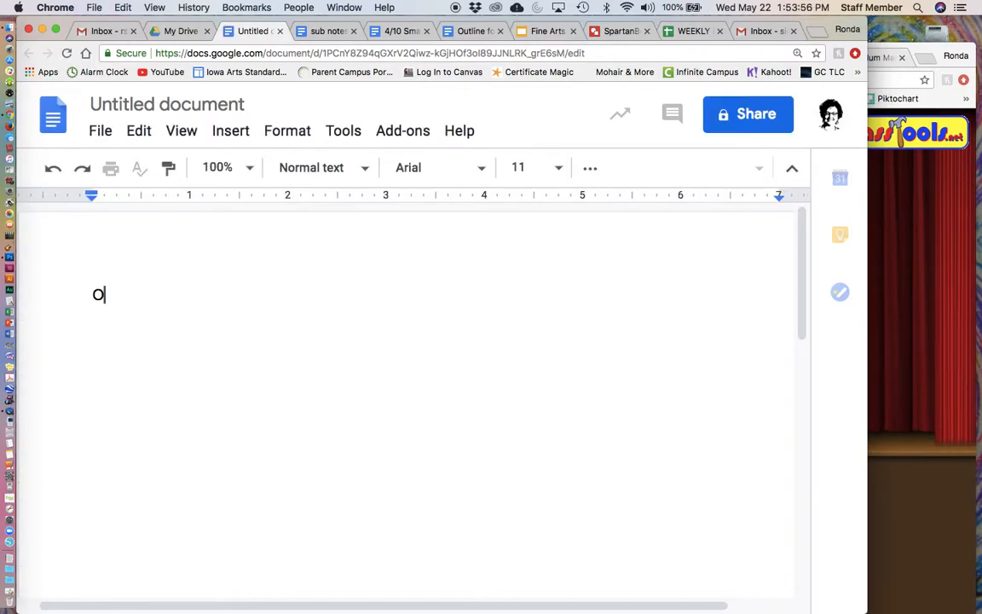
{"action": "type", "text": "BJ"}
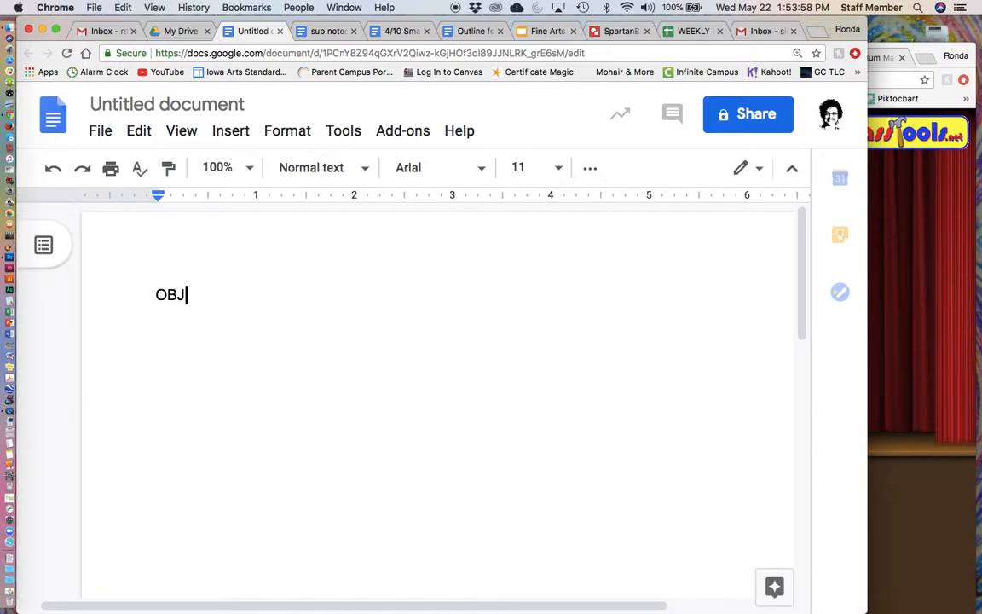
{"action": "type", "text": "ECT"}
{"action": "key", "text": "Return"}
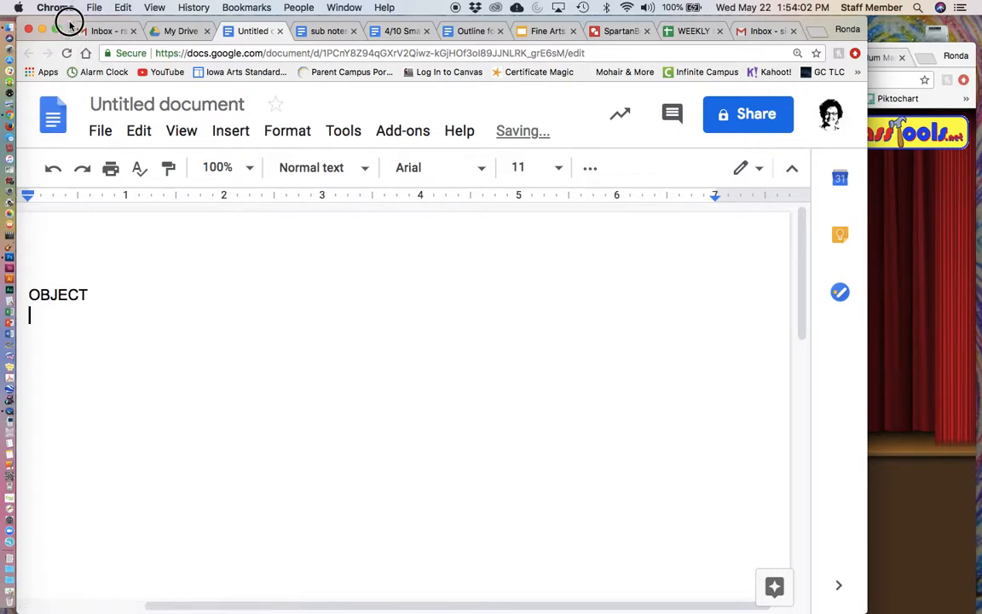
{"action": "left_click_drag", "start_coordinate": [66, 19], "coordinate": [122, 19]}
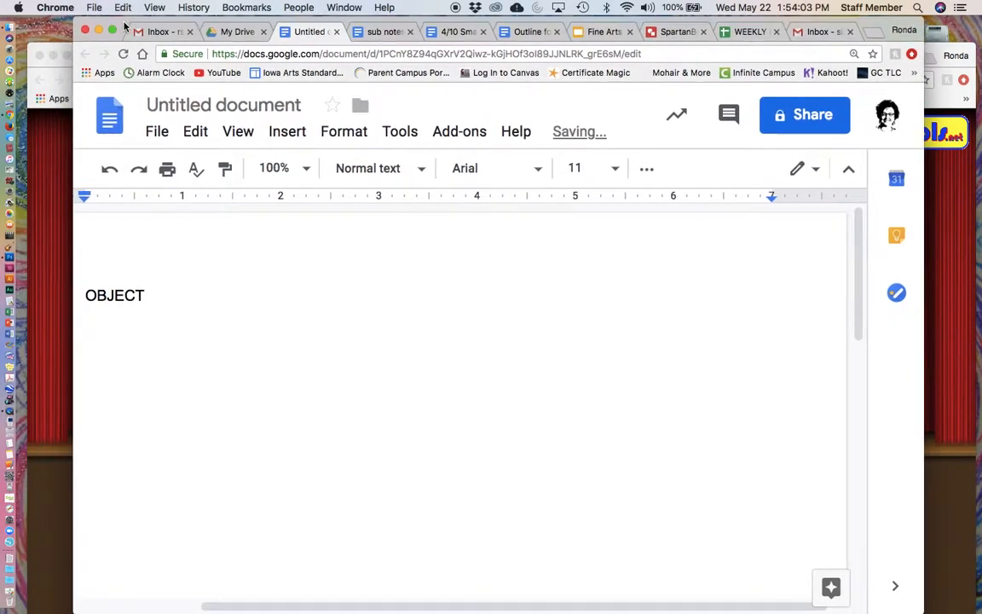
{"action": "left_click", "coordinate": [306, 168]}
{"action": "left_click", "coordinate": [290, 206]}
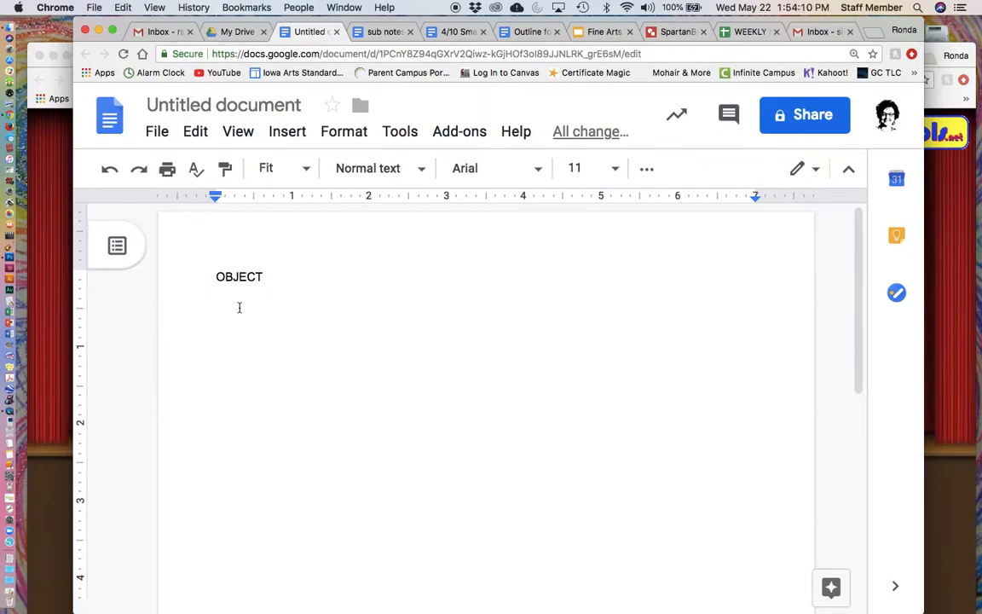
{"action": "key", "text": "super+v"}
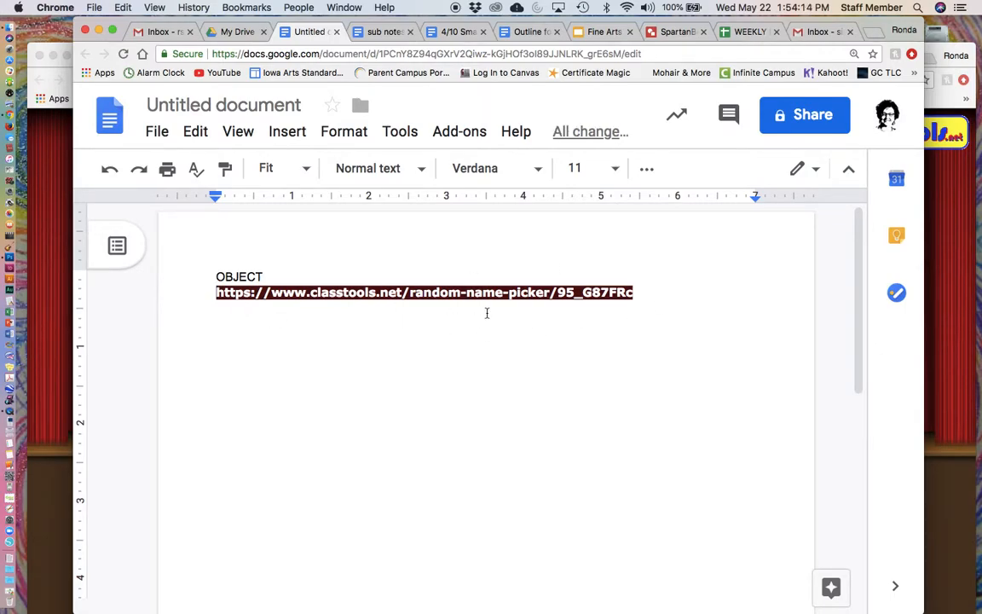
Step: Rename the document as "ART - Random Drawing Pickers"
{"action": "left_click", "coordinate": [937, 370]}
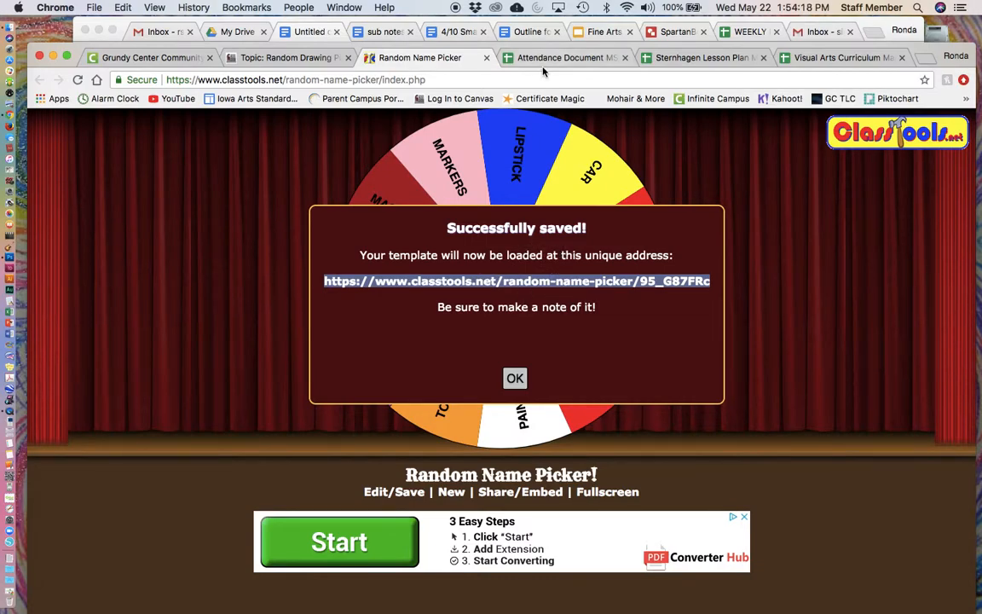
{"action": "left_click", "coordinate": [306, 33]}
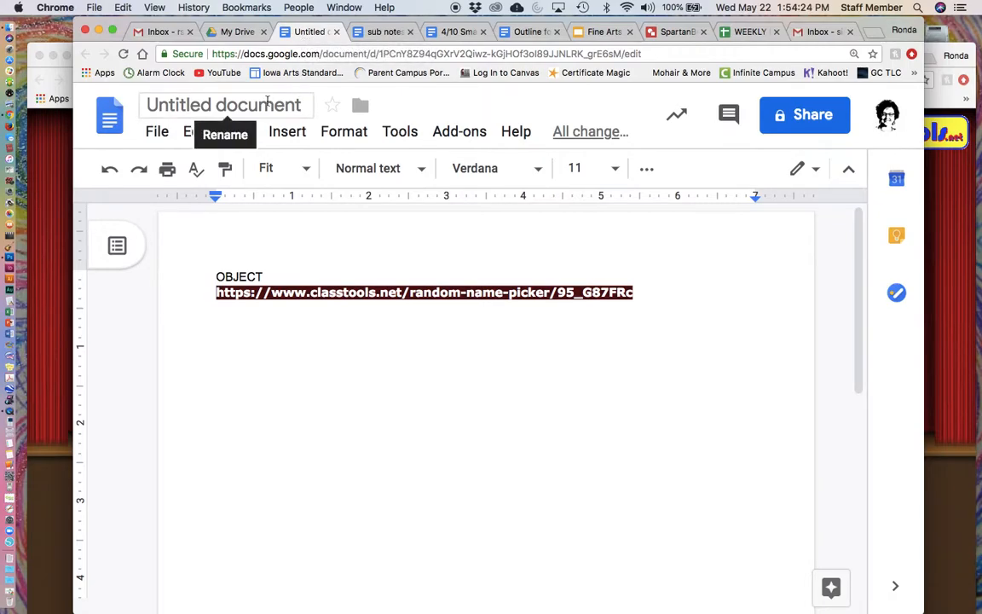
{"action": "left_click", "coordinate": [238, 104]}
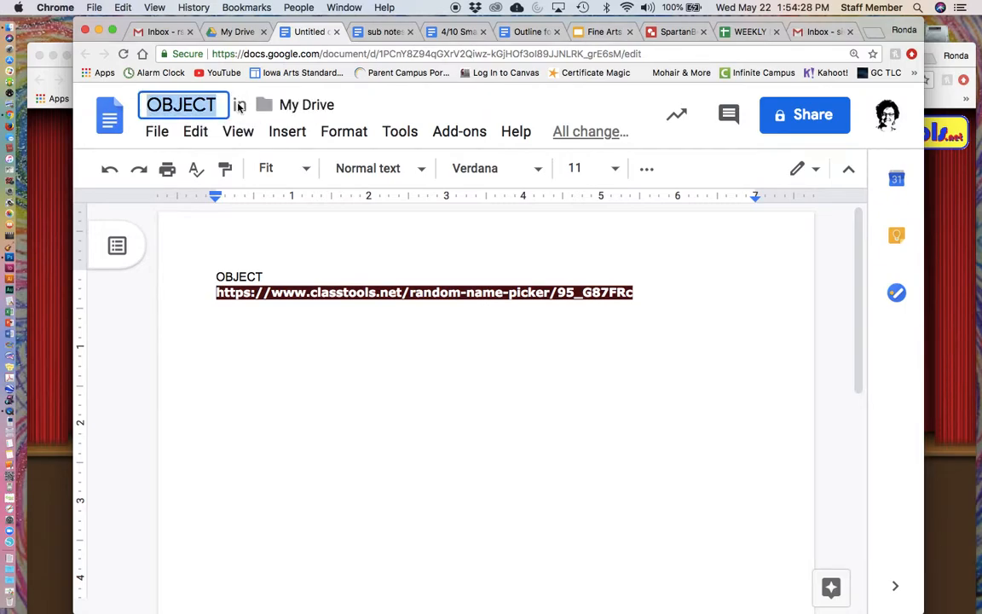
{"action": "type", "text": "ART"}
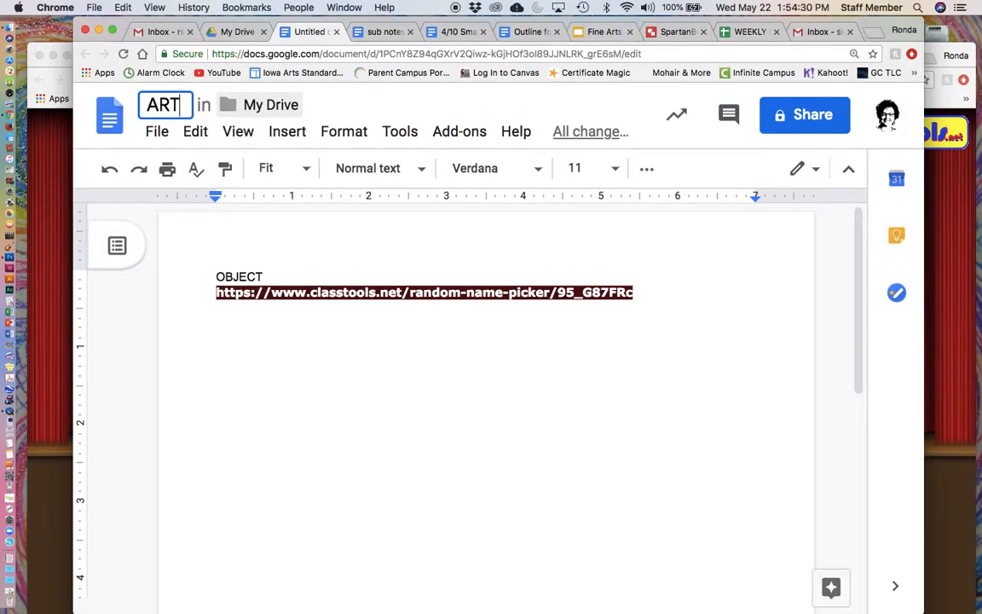
{"action": "type", "text": " - Rad"}
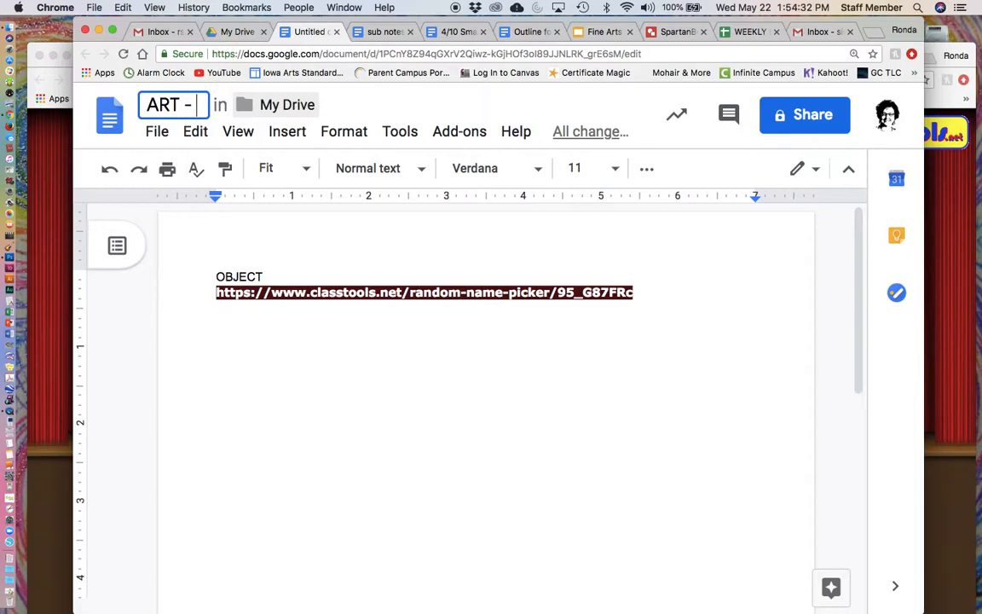
{"action": "key", "text": "BackSpace"}
{"action": "type", "text": "m"}
{"action": "key", "text": "BackSpace"}
{"action": "type", "text": "ndom "}
{"action": "type", "text": "Picker"}
{"action": "key", "text": "BackSpace"}
{"action": "key", "text": "BackSpace"}
{"action": "key", "text": "BackSpace"}
{"action": "key", "text": "BackSpace"}
{"action": "key", "text": "BackSpace"}
{"action": "type", "text": "D"}
{"action": "key", "text": "BackSpace"}
{"action": "key", "text": "BackSpace"}
{"action": "type", "text": "Drawing Pickers"}
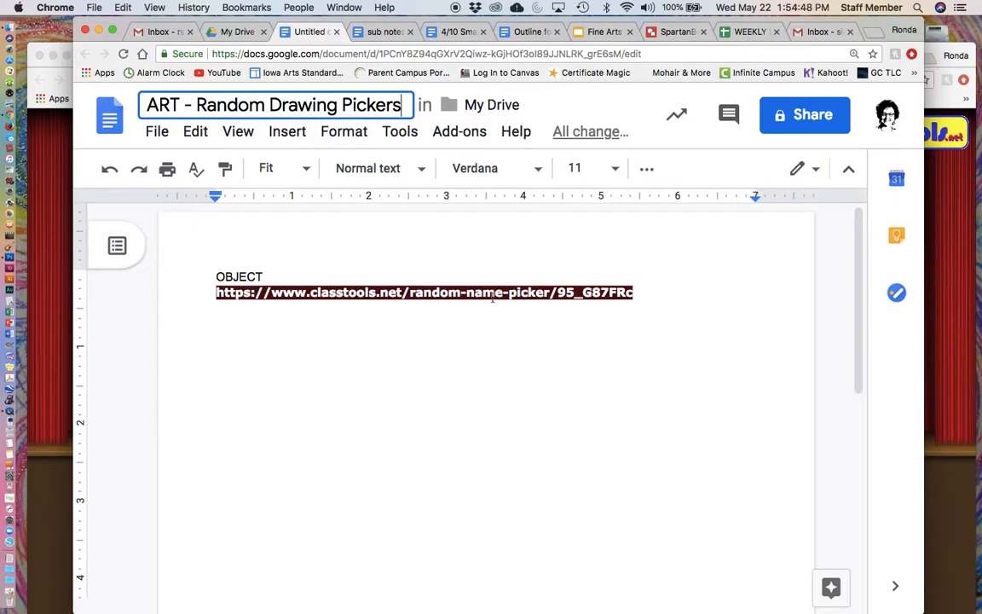
{"action": "key", "text": "Return"}
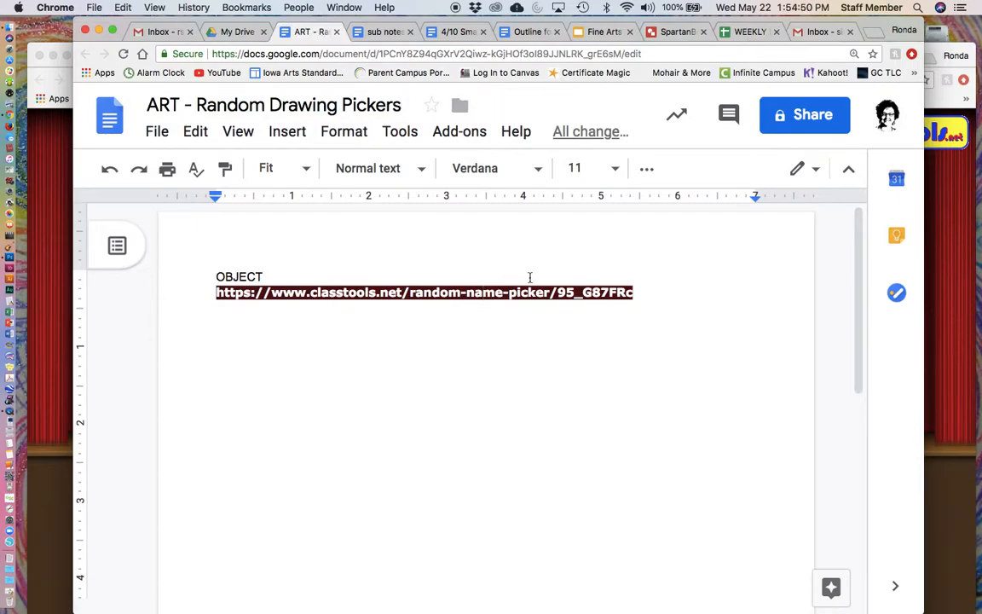
Step: Return to the Random Name Picker and close the confirmation for the saved list
{"action": "left_click", "coordinate": [952, 279]}
{"action": "left_click", "coordinate": [511, 383]}
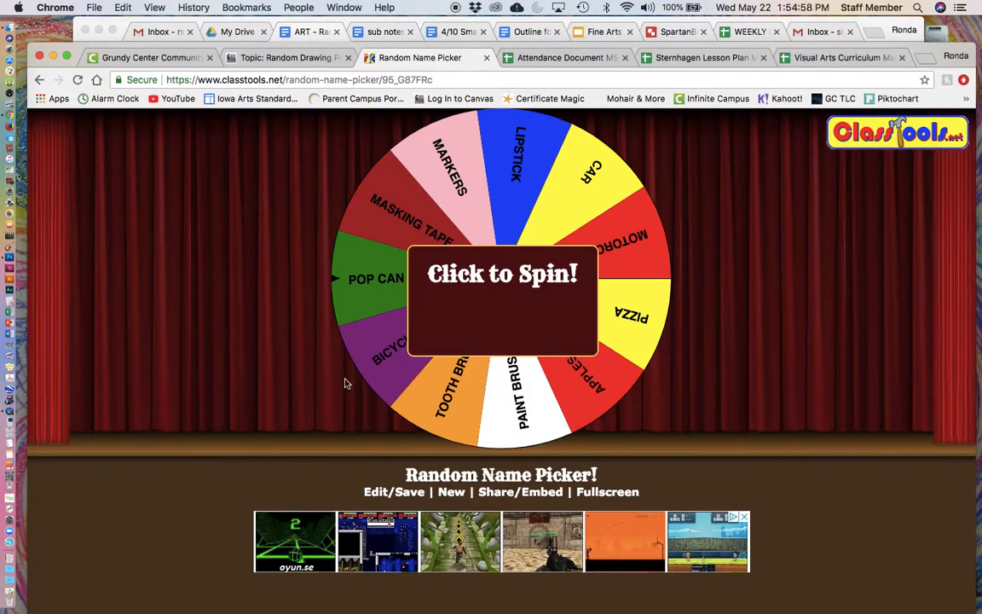
Step: Start a new random picker wheel and close the page with the saved object picker
{"action": "left_click", "coordinate": [452, 493]}
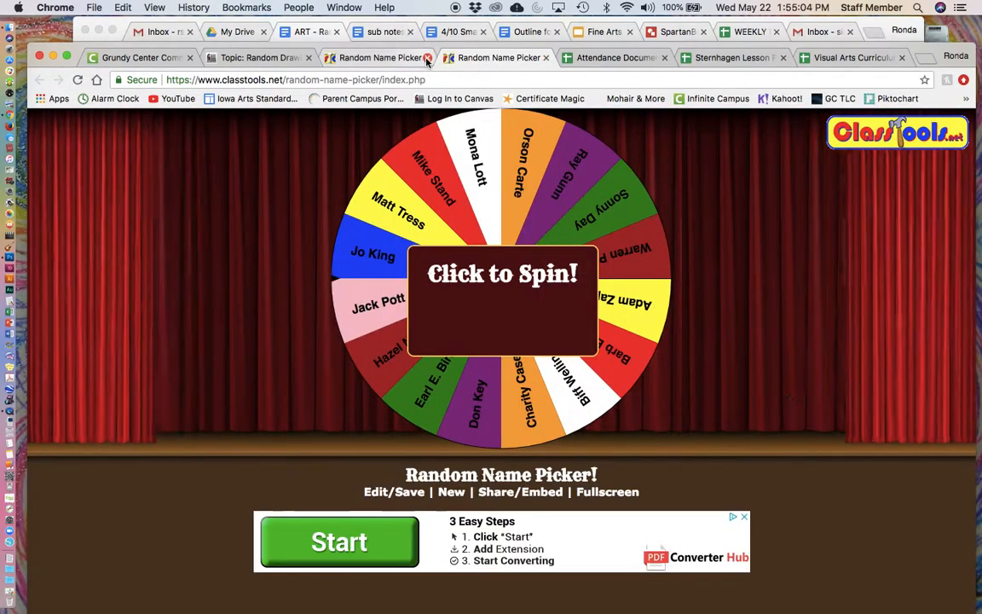
{"action": "left_click", "coordinate": [428, 58]}
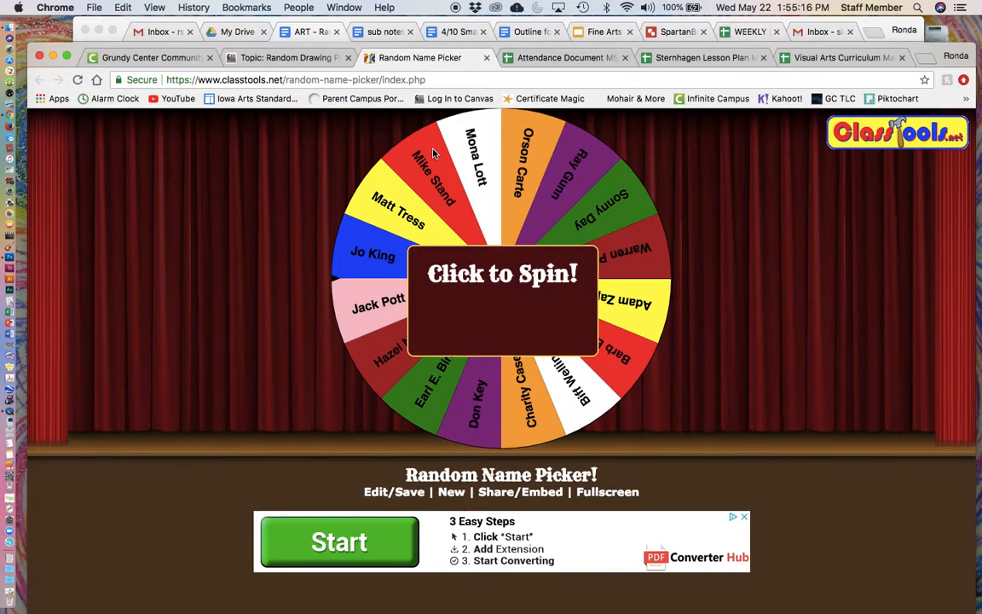
Step: Review the Random Drawing Picker announcement in Canvas, then the picker link collected in the Google Docs document
{"action": "left_click", "coordinate": [285, 57]}
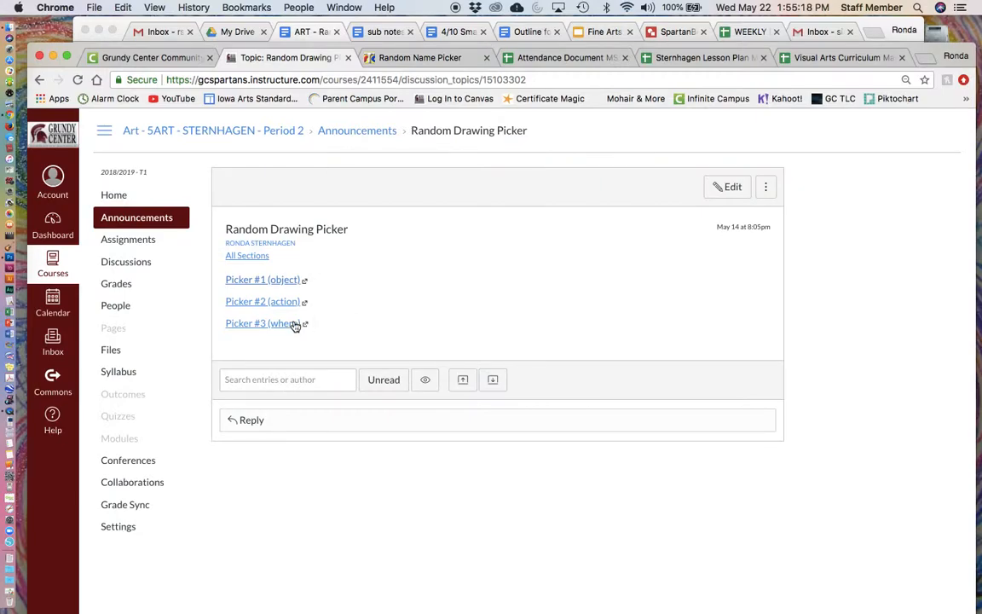
{"action": "left_click", "coordinate": [285, 37]}
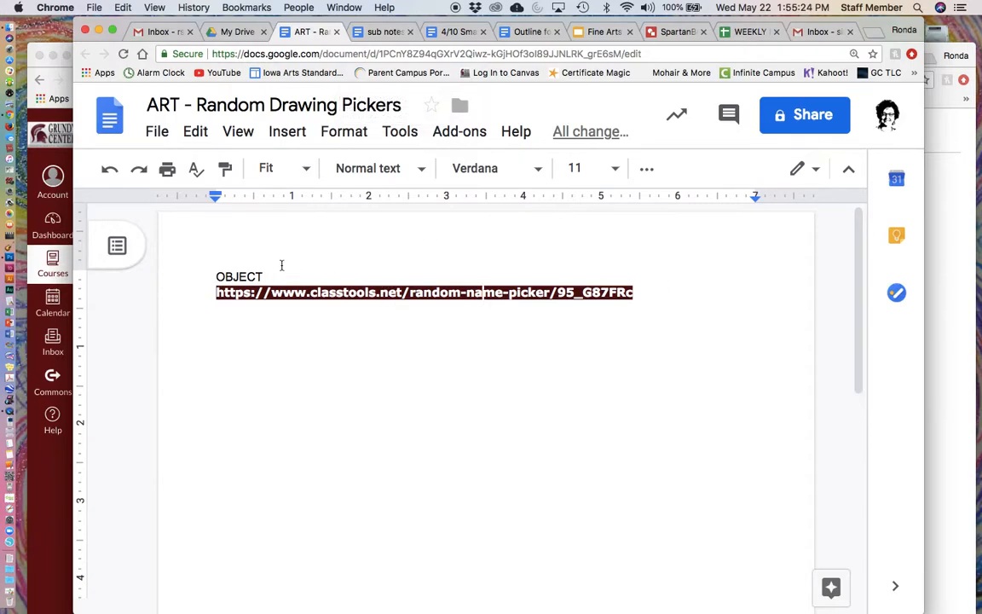
{"action": "scroll", "coordinate": [282, 264], "scroll_direction": "down", "scroll_amount": 2}
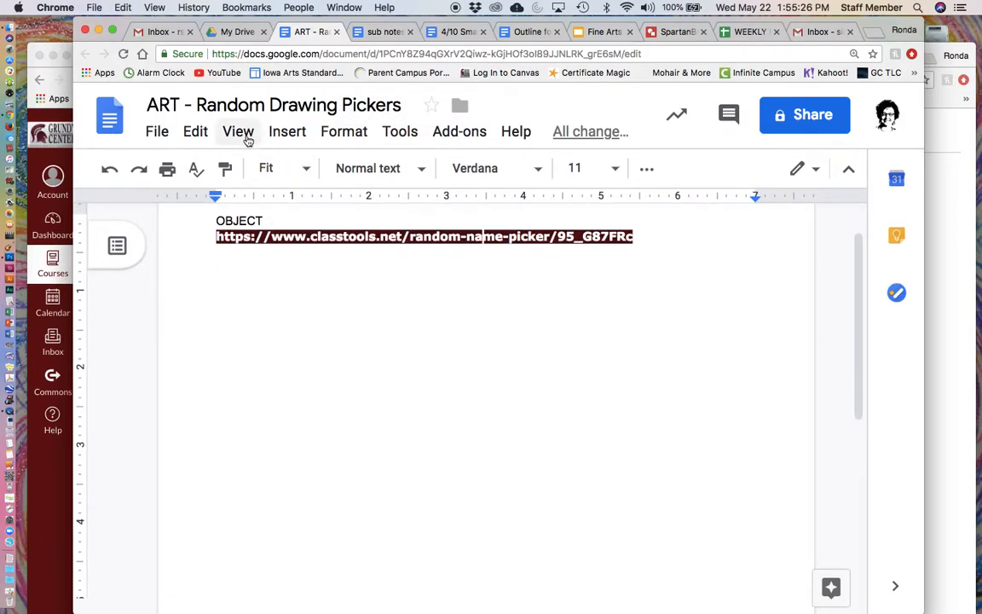
{"action": "scroll", "coordinate": [247, 223], "scroll_direction": "up", "scroll_amount": 2}
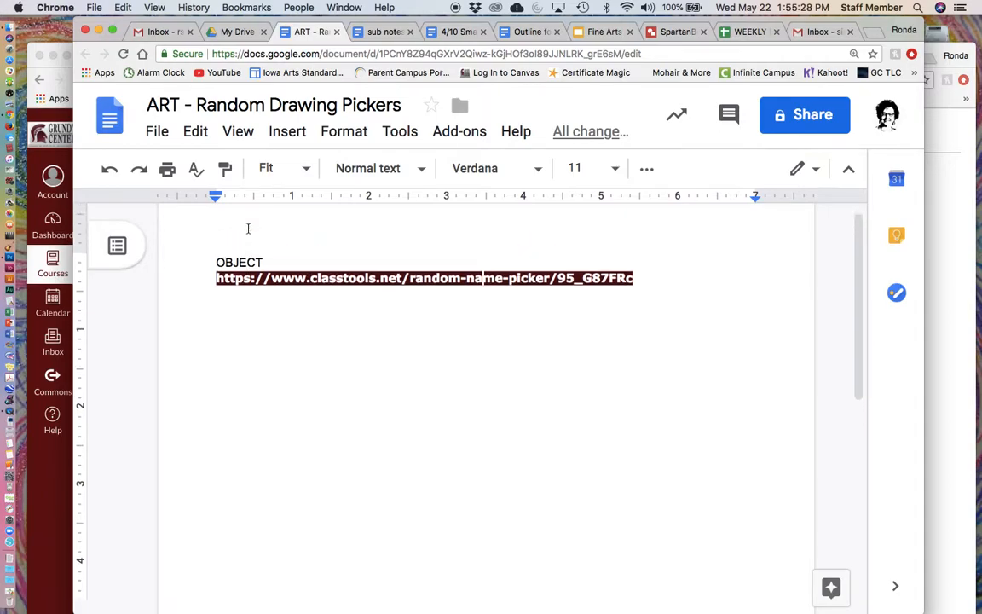